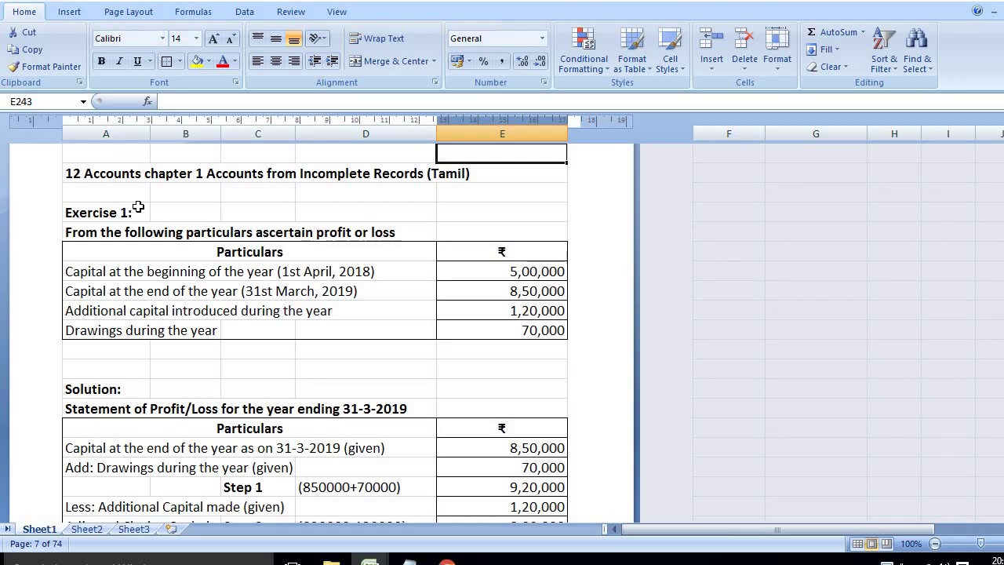
Step: Review the Exercise 1 question, its Particulars/amount headers and opening capital of 5,00,000
{"action": "left_click", "coordinate": [123, 214]}
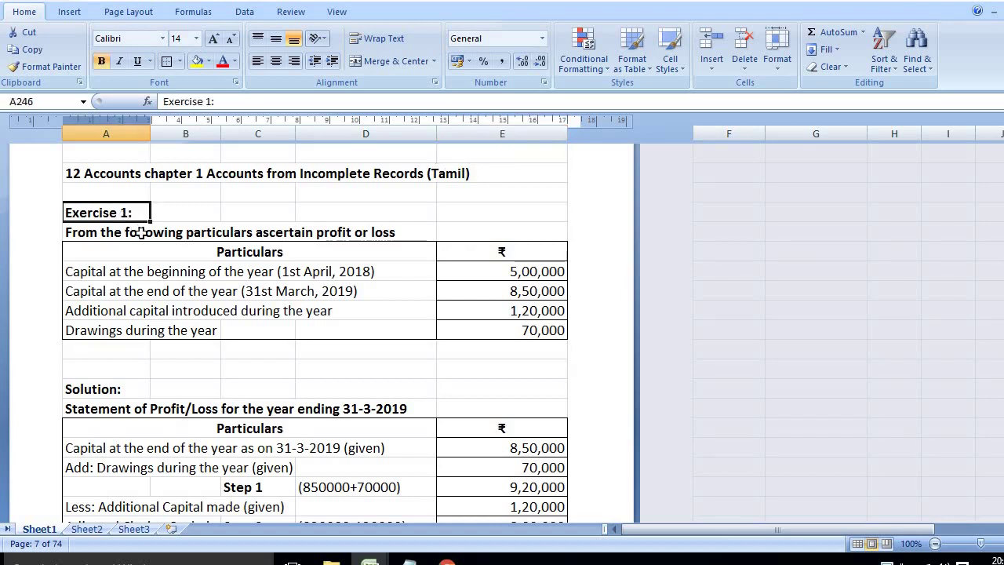
{"action": "left_click", "coordinate": [142, 234]}
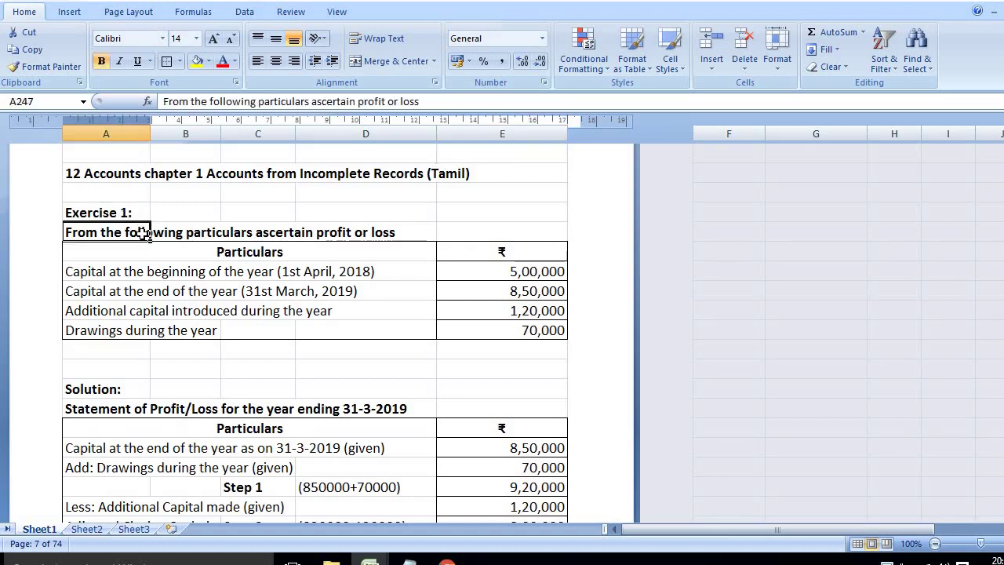
{"action": "left_click", "coordinate": [228, 255]}
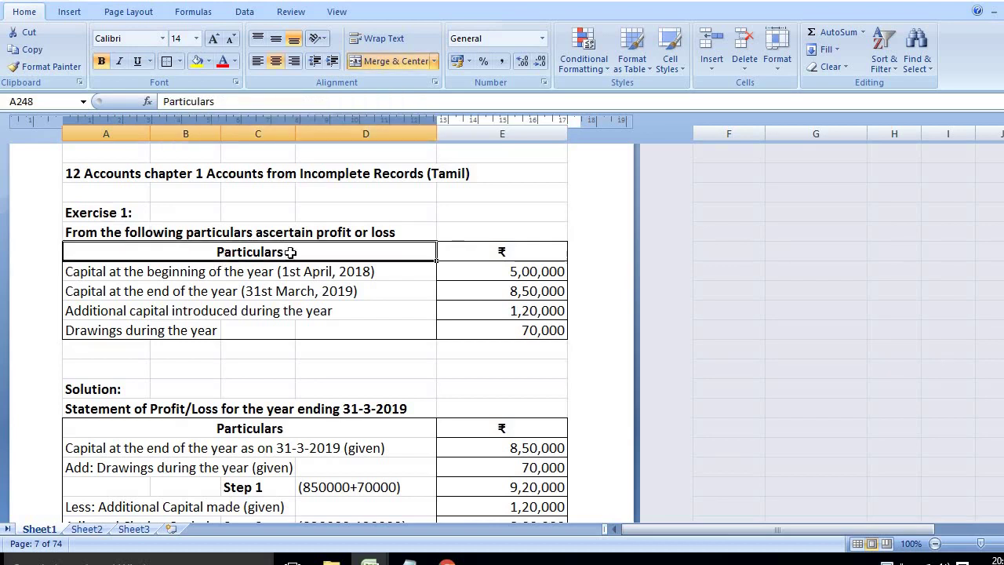
{"action": "left_click", "coordinate": [451, 252]}
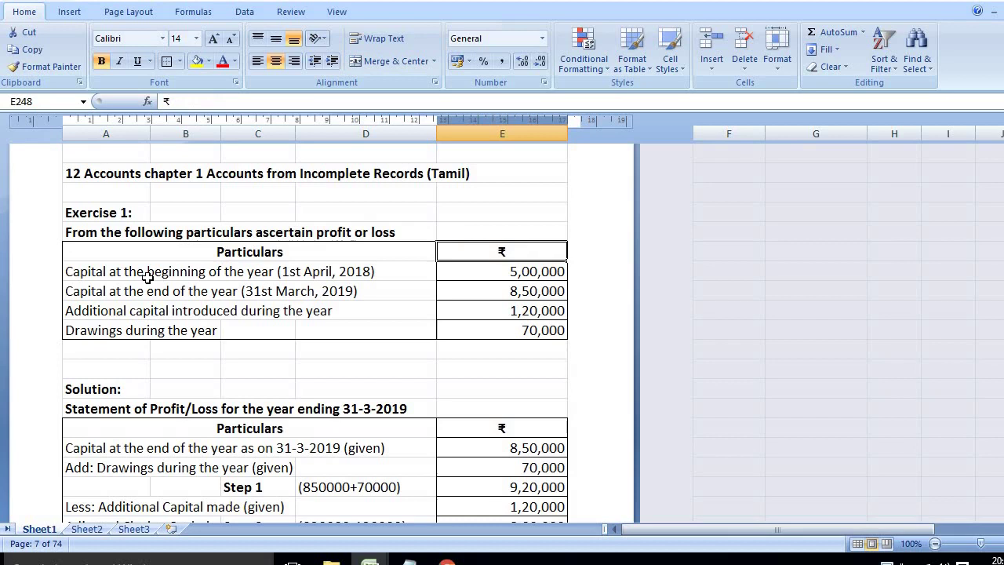
{"action": "left_click", "coordinate": [111, 273]}
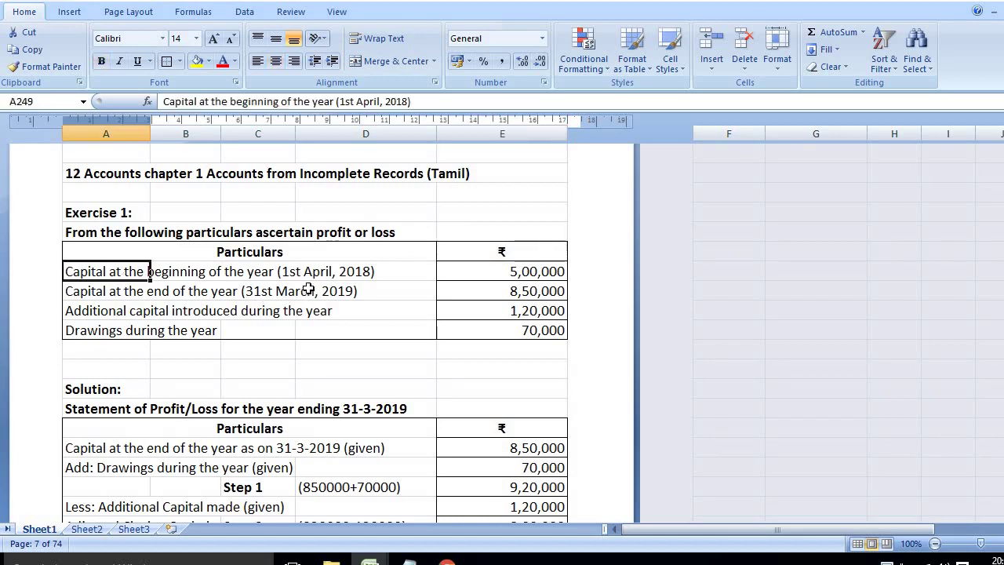
{"action": "left_click", "coordinate": [504, 272]}
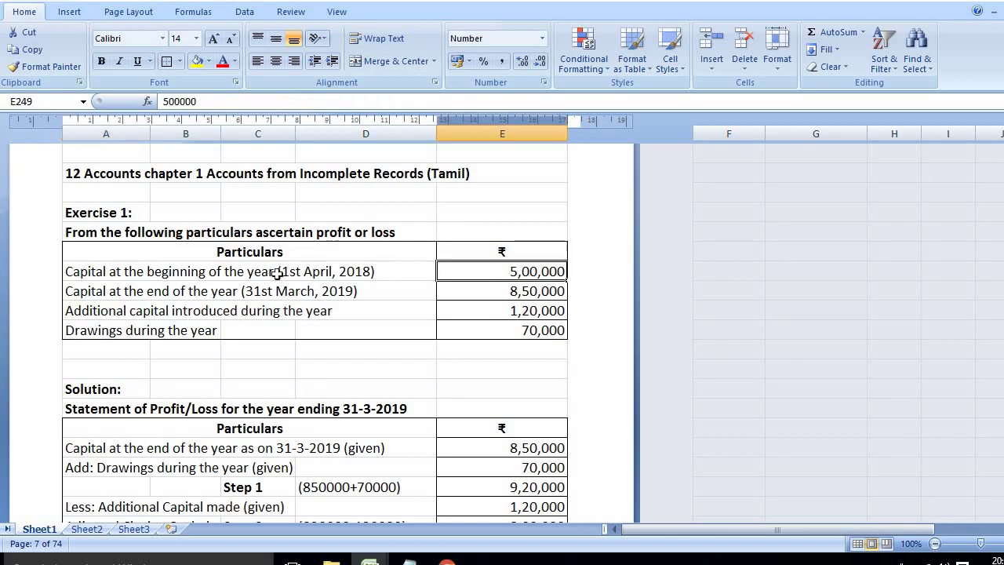
Step: Review the given closing capital 8,50,000, additional capital 1,20,000 and drawings 70,000
{"action": "left_click", "coordinate": [112, 298]}
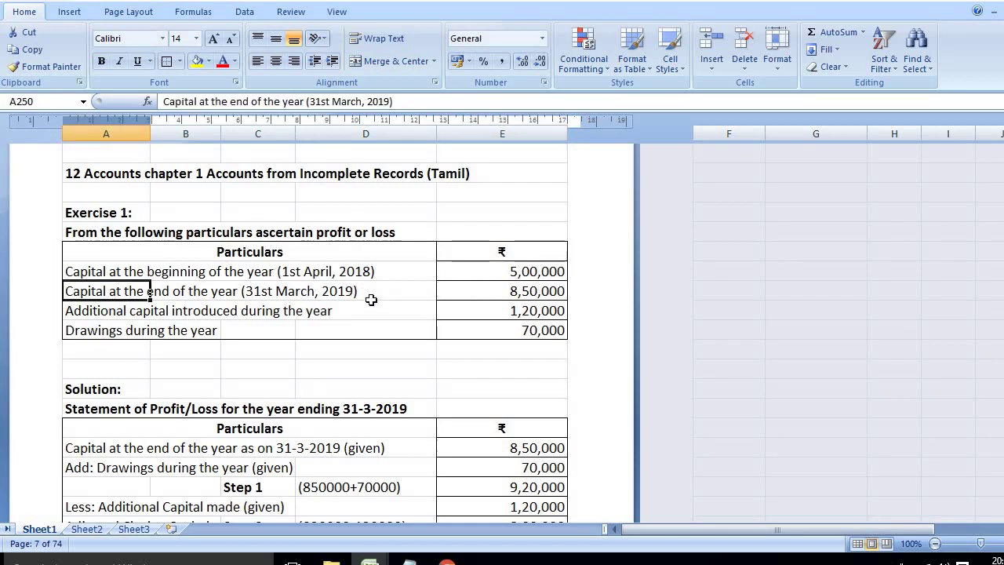
{"action": "left_click", "coordinate": [399, 291]}
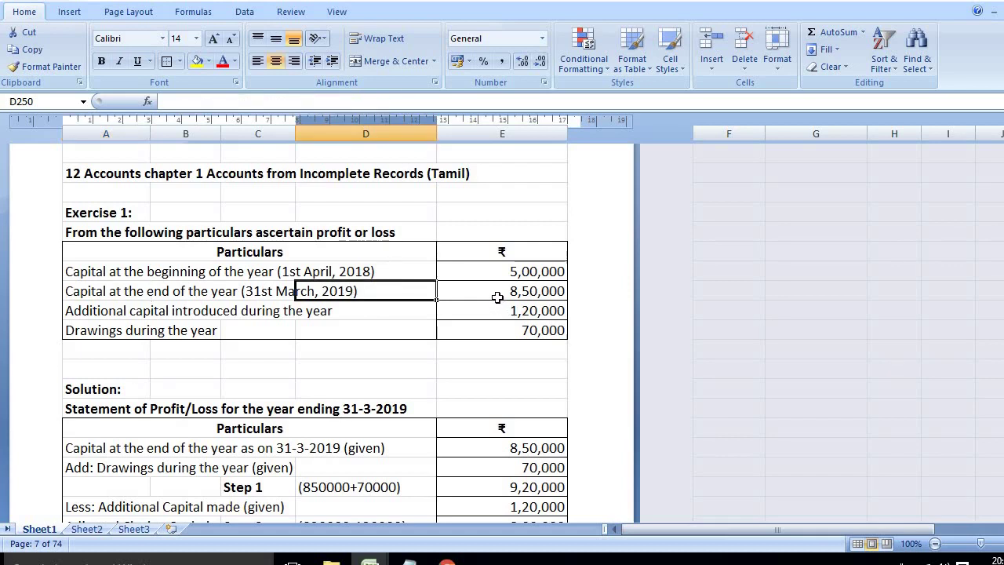
{"action": "left_click", "coordinate": [498, 295]}
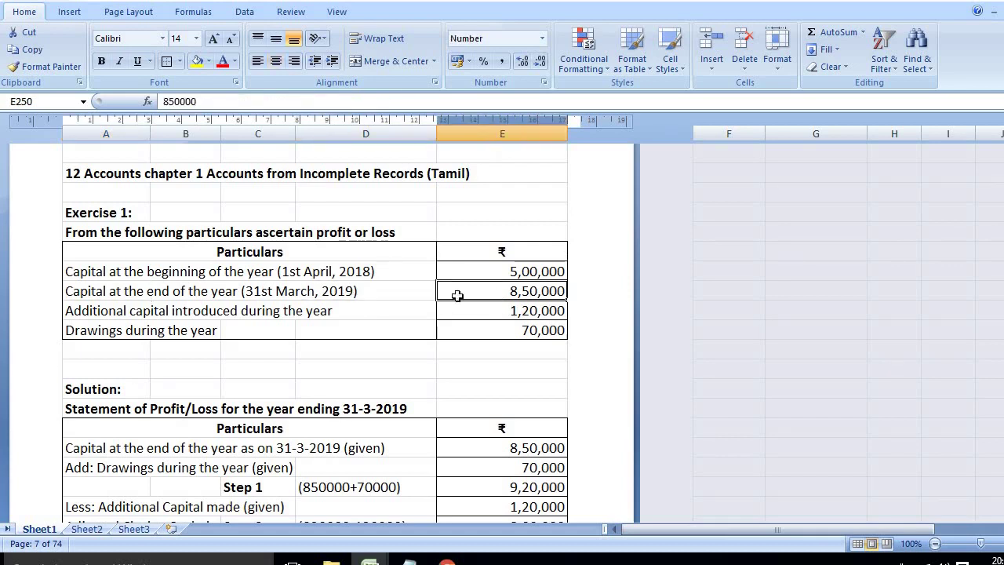
{"action": "left_click", "coordinate": [81, 317]}
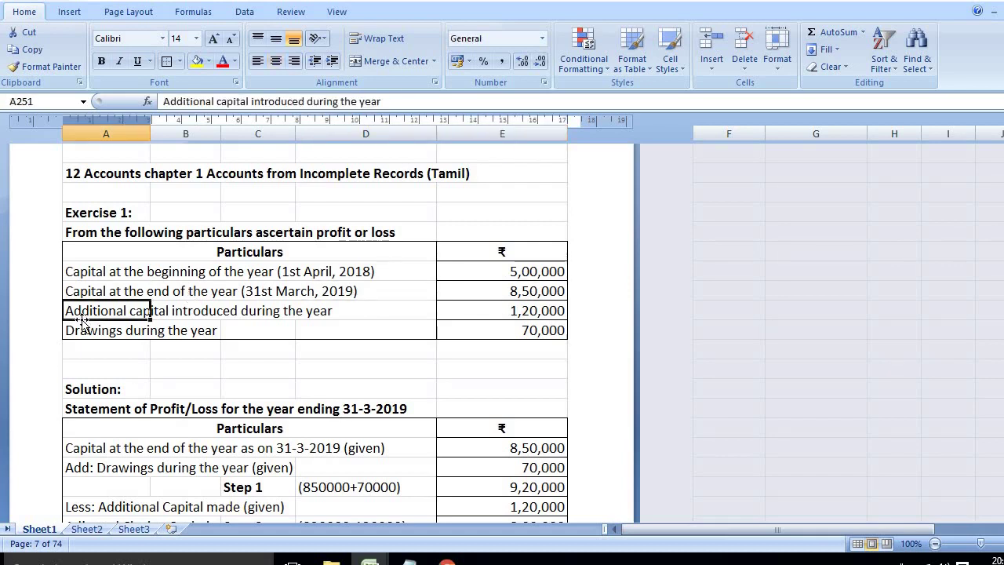
{"action": "left_click", "coordinate": [485, 313]}
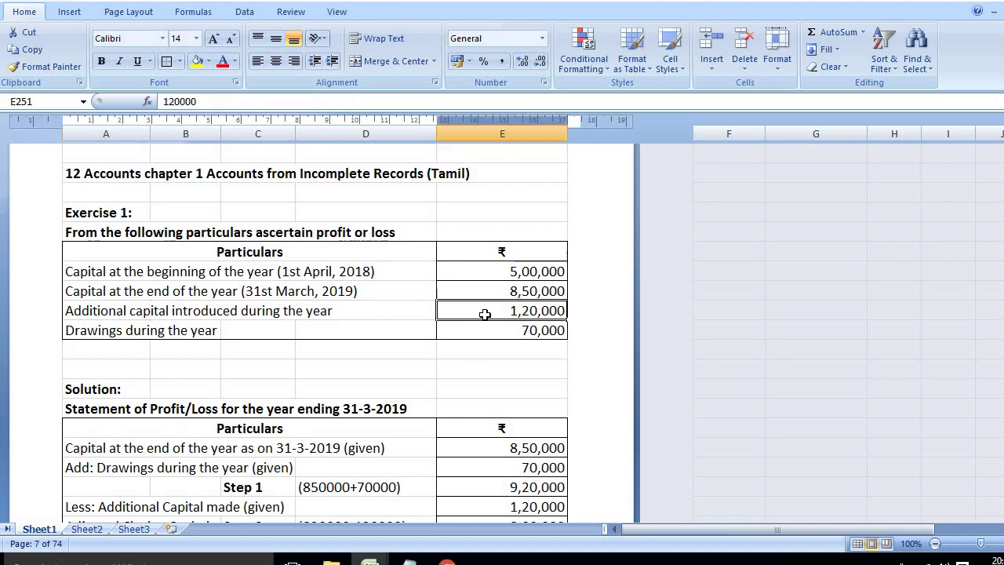
{"action": "left_click", "coordinate": [106, 331]}
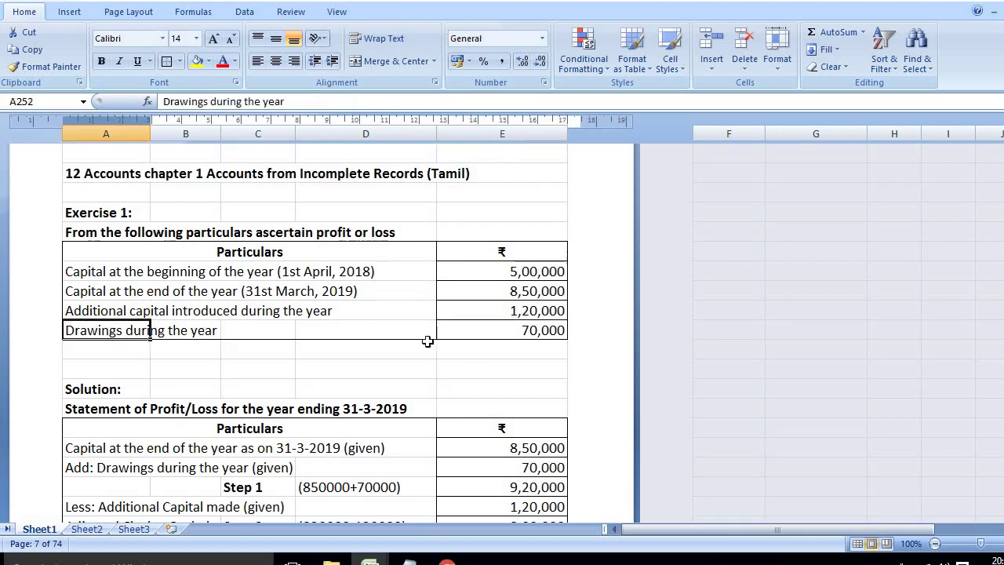
{"action": "left_click", "coordinate": [486, 332]}
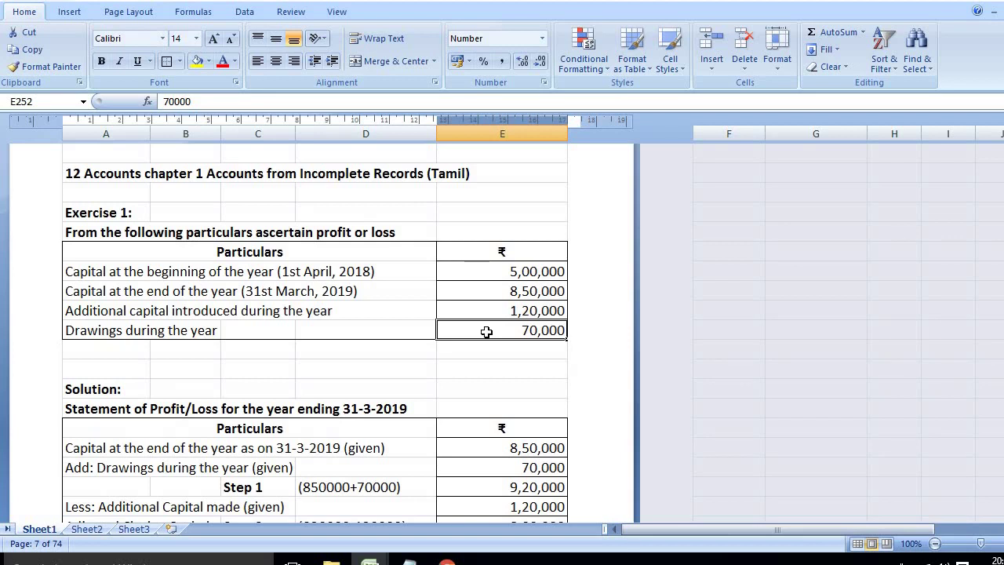
Step: Trace closing capital 8,50,000 plus drawings 70,000 into the Step 1 total of 9,20,000
{"action": "key", "text": "Return"}
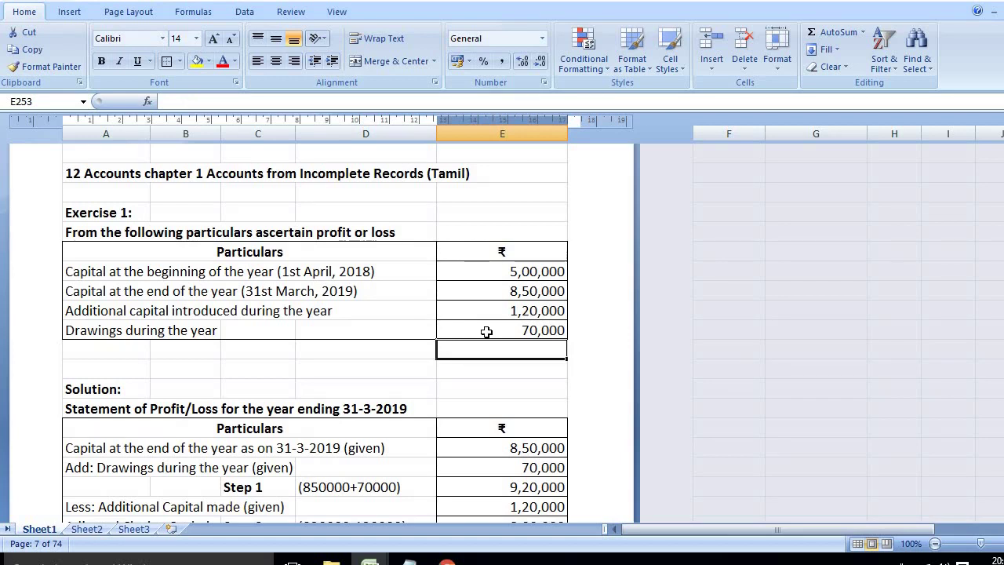
{"action": "key", "text": "Return"}
{"action": "key", "text": "Return"}
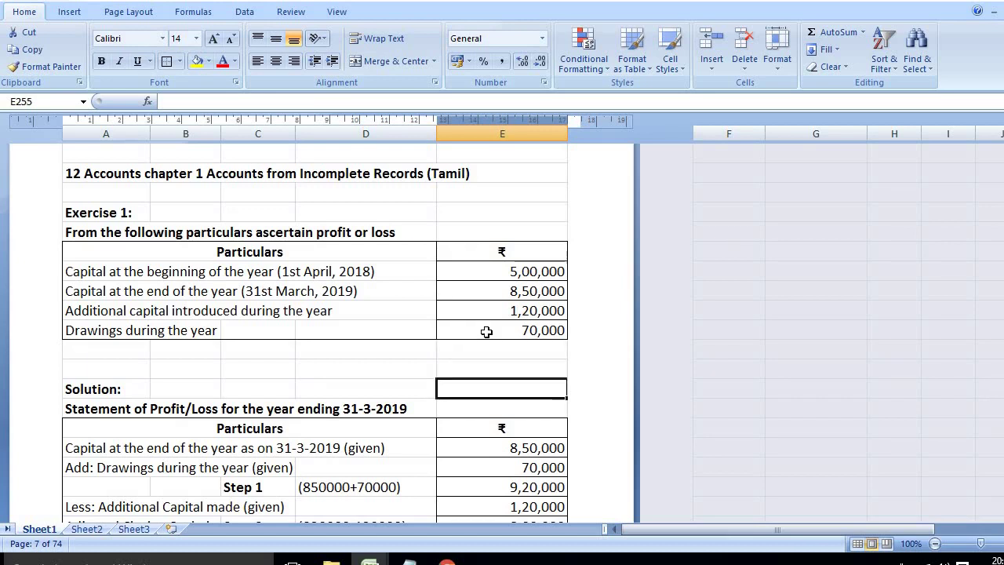
{"action": "left_click", "coordinate": [179, 290]}
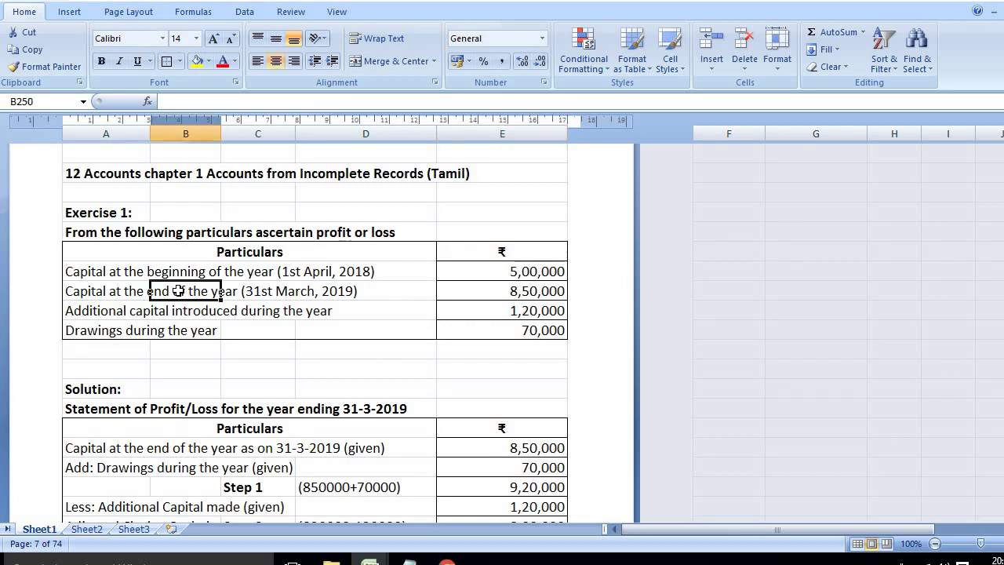
{"action": "left_click", "coordinate": [499, 294]}
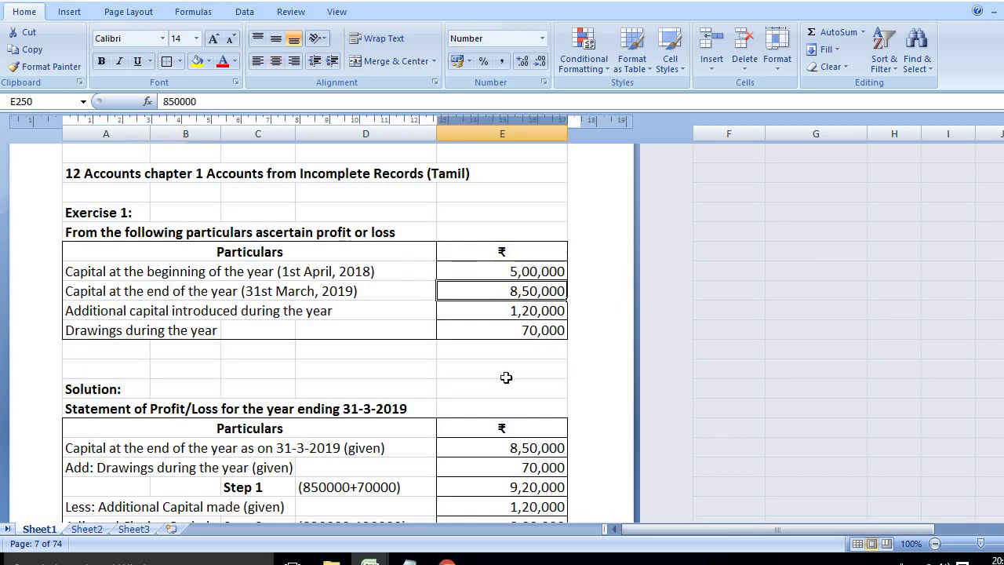
{"action": "left_click", "coordinate": [477, 445]}
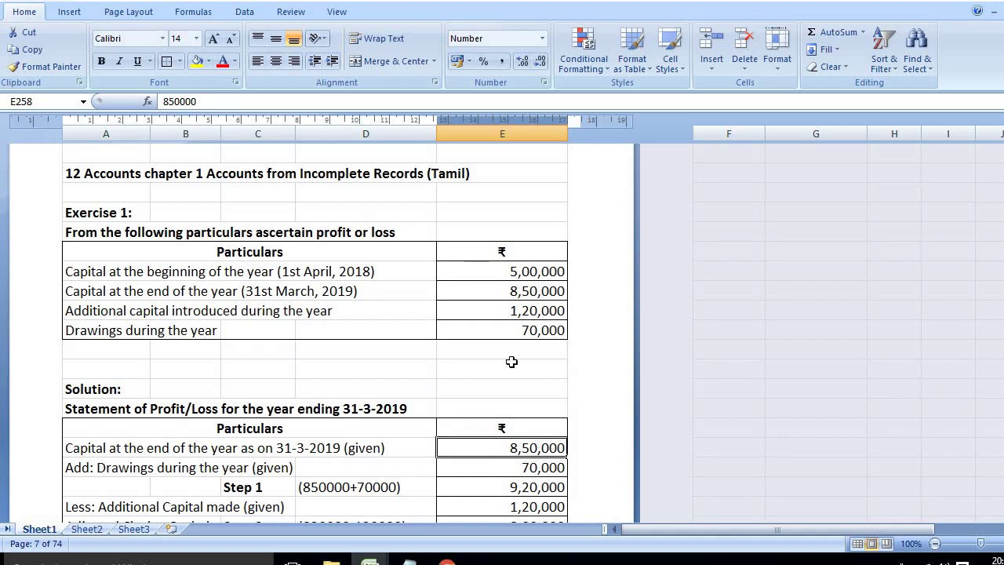
{"action": "left_click", "coordinate": [468, 326]}
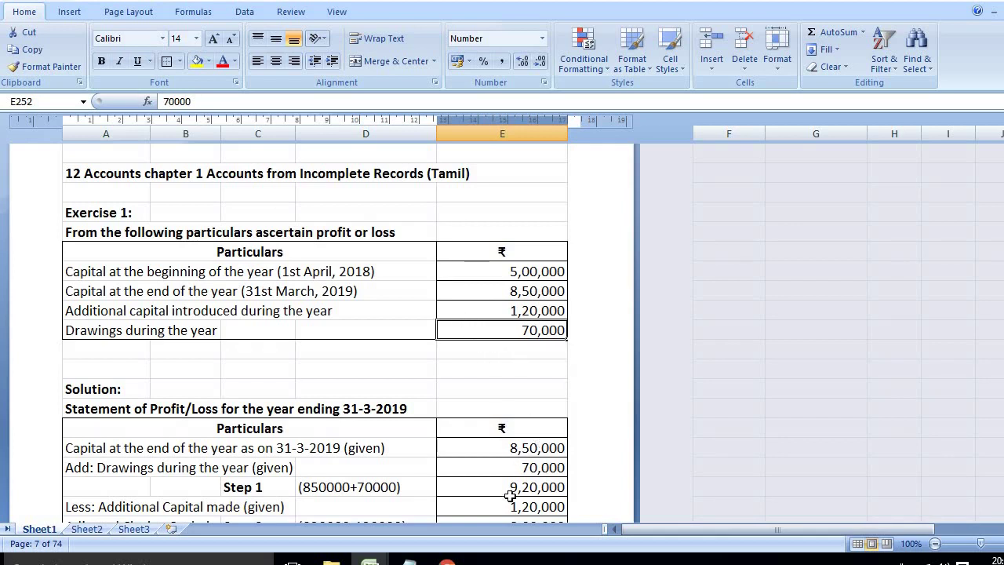
{"action": "left_click", "coordinate": [511, 448]}
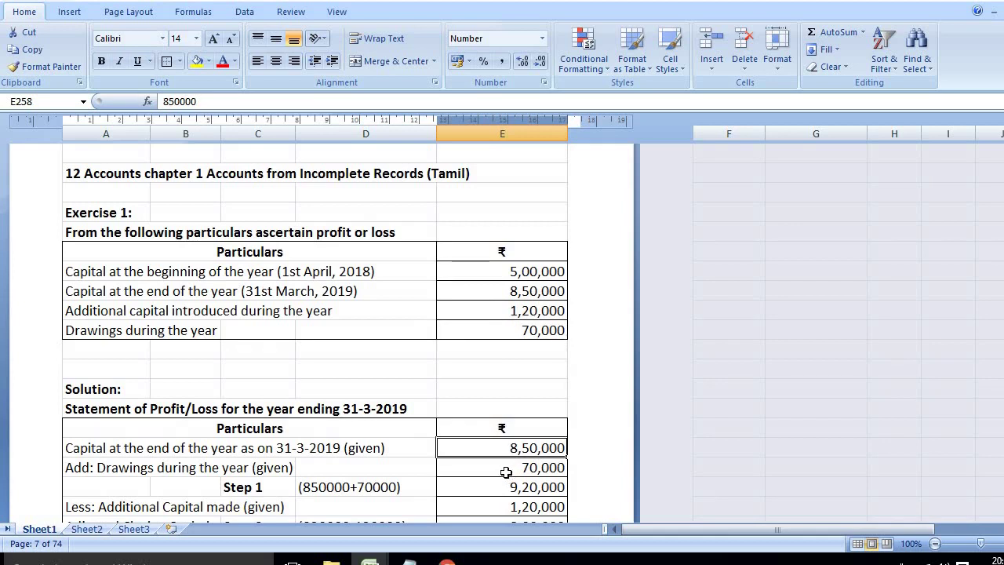
{"action": "left_click", "coordinate": [506, 471]}
{"action": "left_click", "coordinate": [502, 489]}
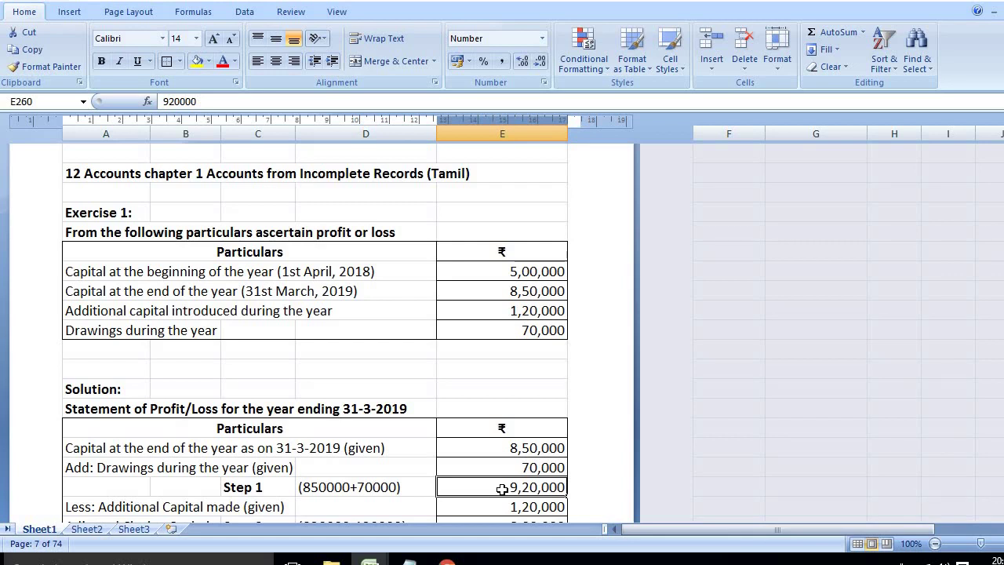
Step: Check that subtracting additional capital 1,20,000 from 9,20,000 gives adjusted closing capital 8,00,000
{"action": "left_click", "coordinate": [494, 310]}
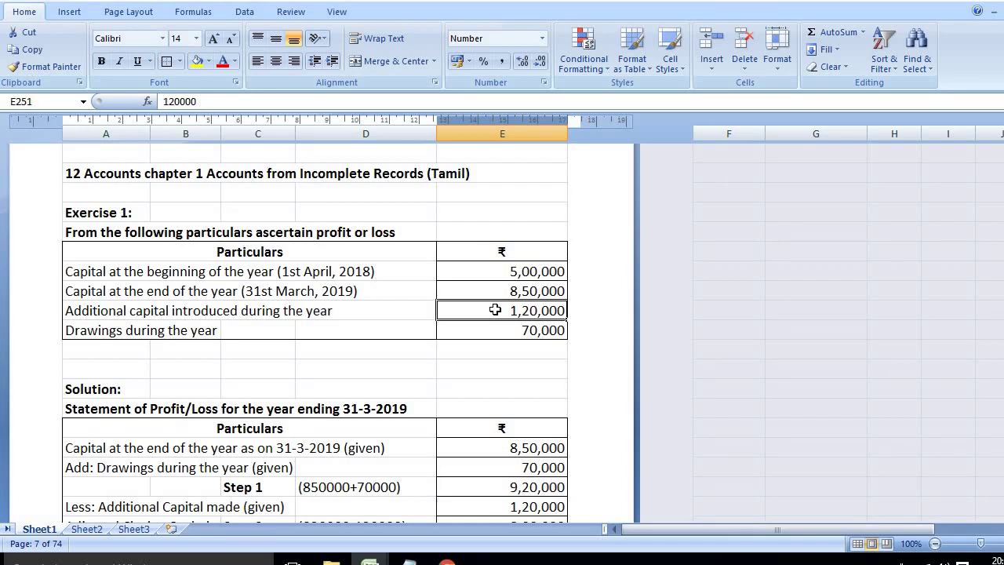
{"action": "left_click", "coordinate": [506, 486]}
{"action": "left_click", "coordinate": [504, 510]}
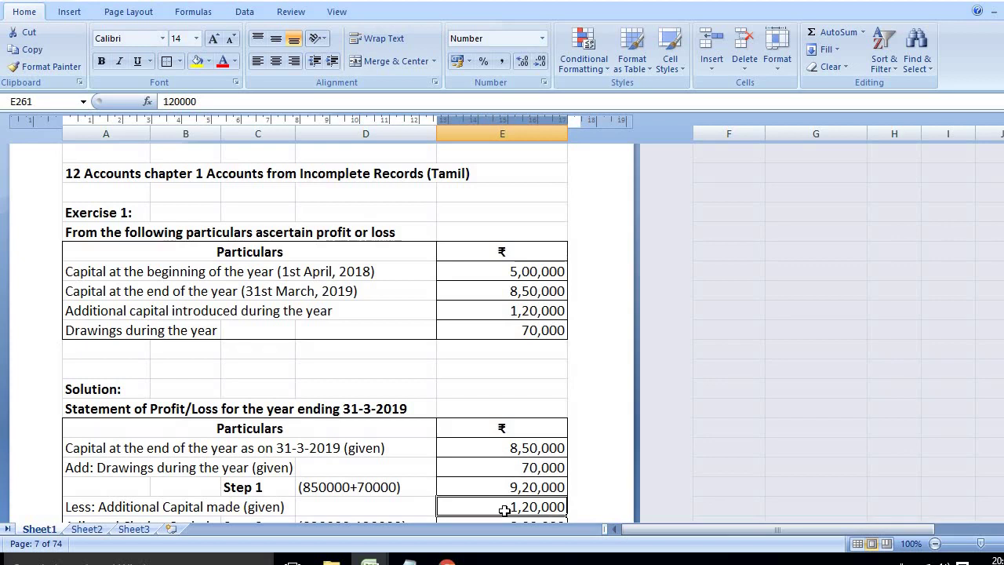
{"action": "key", "text": "Down"}
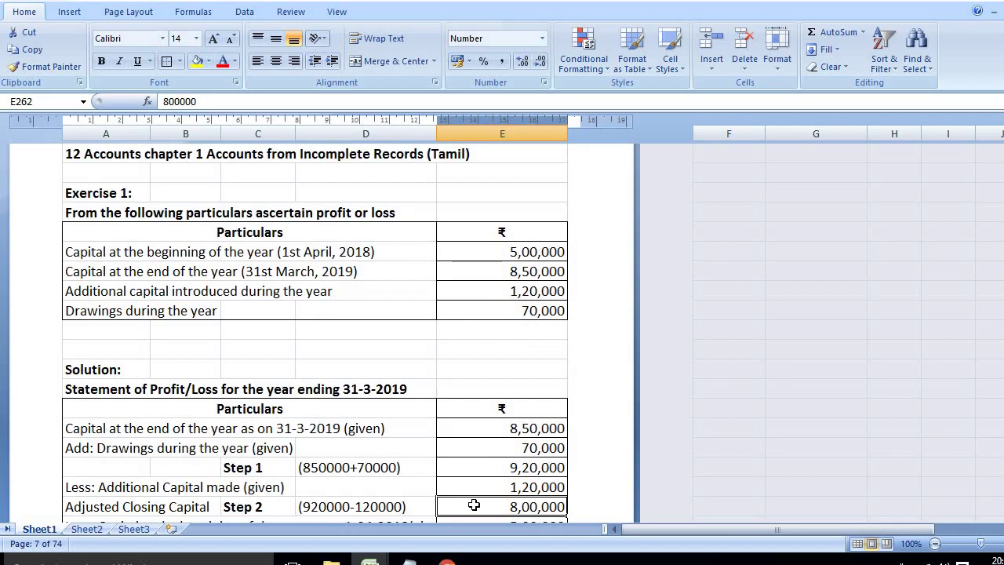
Step: Review the Profit row: 8,00,000 less opening capital 5,00,000 gives 3,00,000
{"action": "left_click", "coordinate": [459, 251]}
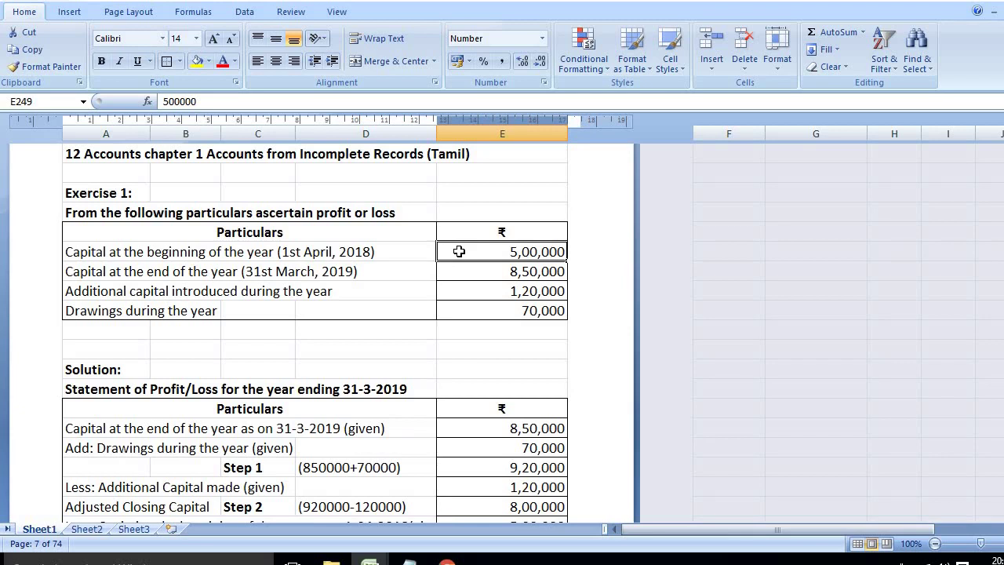
{"action": "key", "text": "Down"}
{"action": "key", "text": "Down"}
{"action": "key", "text": "Down"}
{"action": "key", "text": "Down"}
{"action": "key", "text": "Down"}
{"action": "key", "text": "Down"}
{"action": "key", "text": "Down"}
{"action": "key", "text": "Down"}
{"action": "key", "text": "Down"}
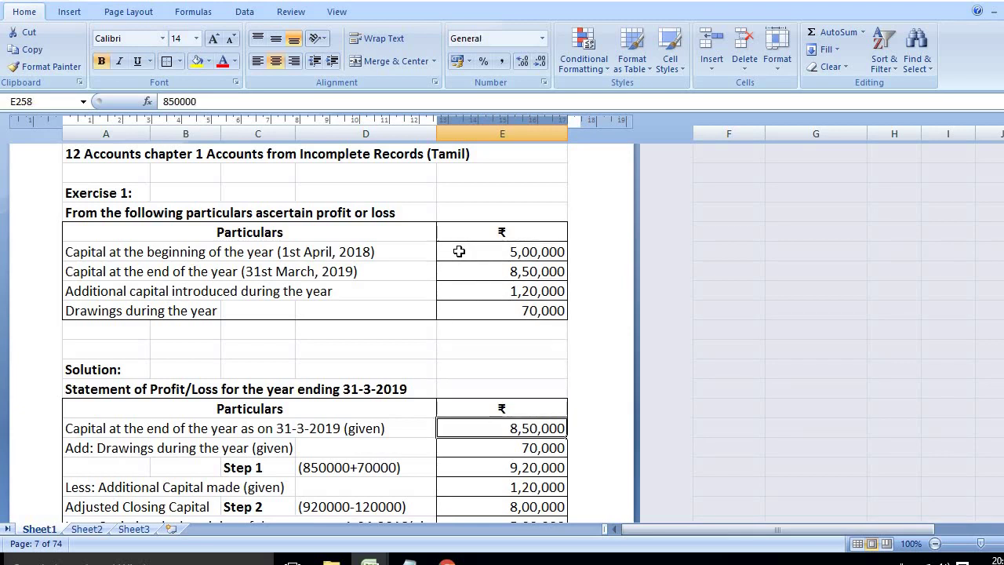
{"action": "key", "text": "Down"}
{"action": "key", "text": "Down"}
{"action": "key", "text": "Down"}
{"action": "key", "text": "Down"}
{"action": "key", "text": "Down"}
{"action": "key", "text": "Down"}
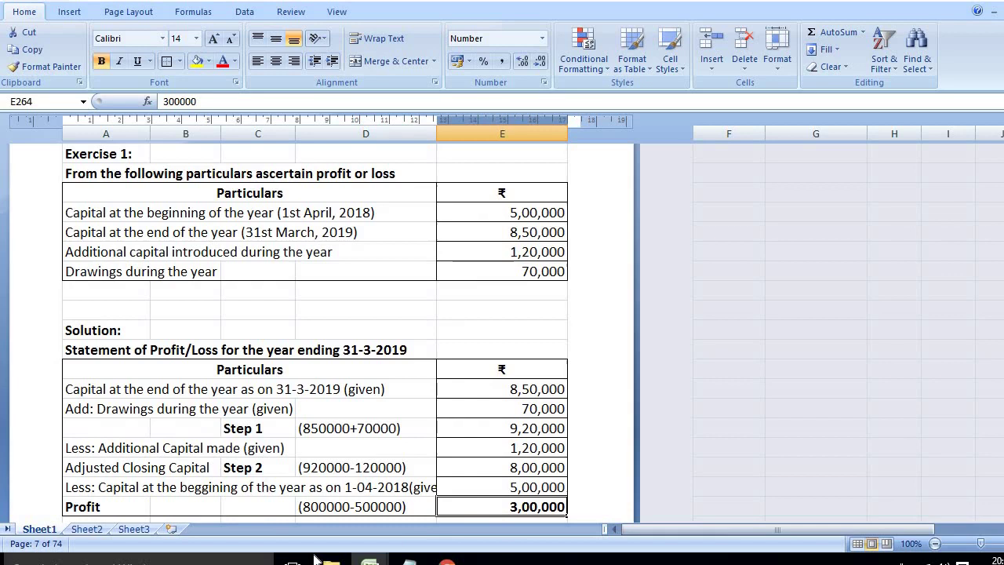
{"action": "left_click", "coordinate": [248, 506]}
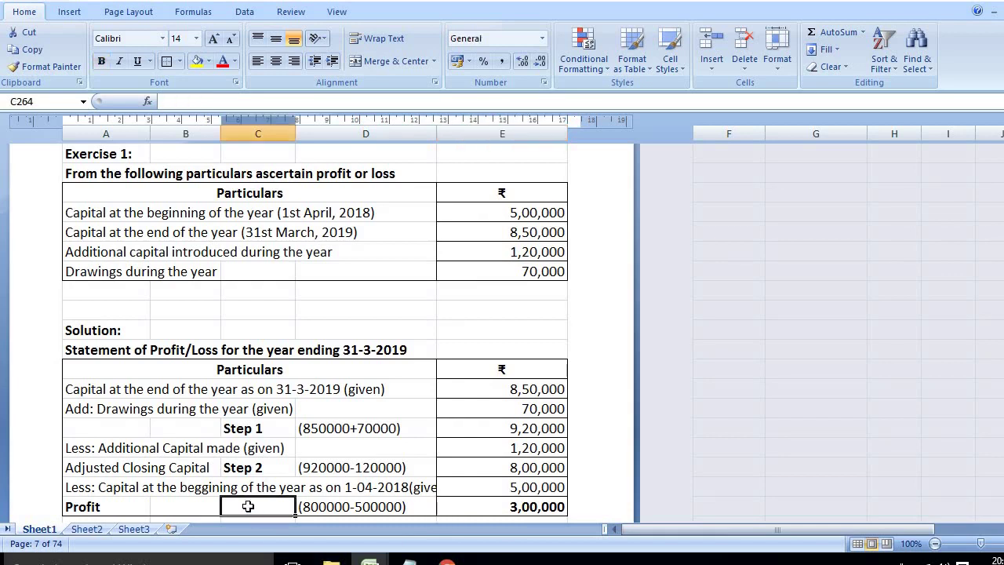
{"action": "left_click", "coordinate": [94, 502]}
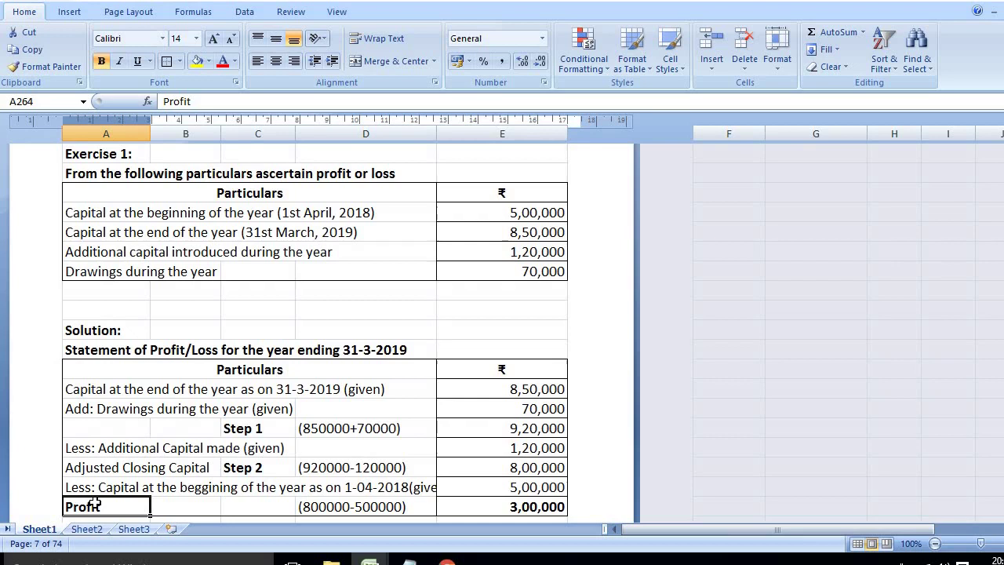
Step: Check the Memorandum Capital Account's opening balance 5,00,000 and Cash/Bank capital 1,20,000 entries
{"action": "key", "text": "Down"}
{"action": "key", "text": "Down"}
{"action": "key", "text": "Down"}
{"action": "key", "text": "Down"}
{"action": "key", "text": "Down"}
{"action": "key", "text": "Down"}
{"action": "key", "text": "Down"}
{"action": "key", "text": "Down"}
{"action": "key", "text": "Down"}
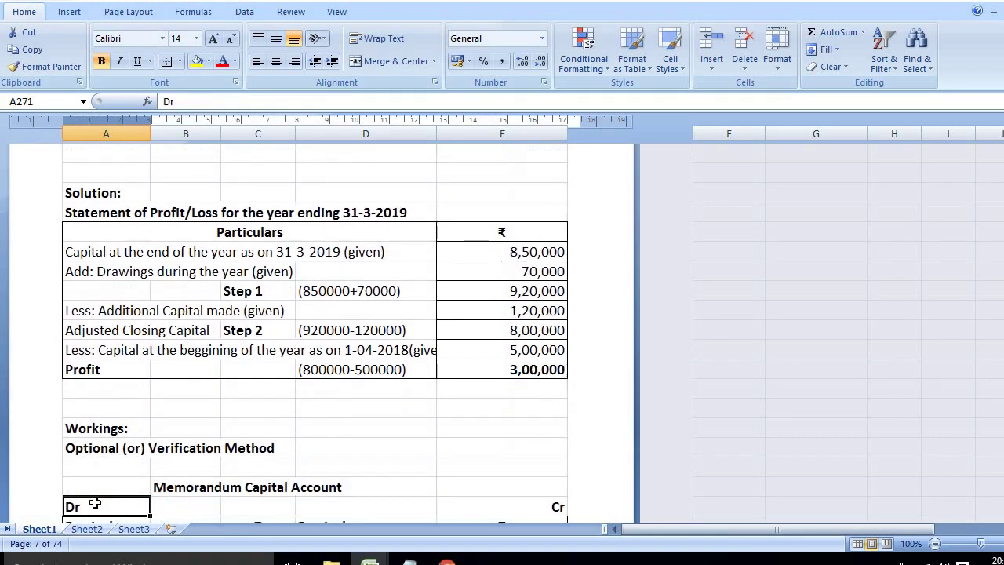
{"action": "key", "text": "Down"}
{"action": "key", "text": "Down"}
{"action": "key", "text": "Down"}
{"action": "key", "text": "Down"}
{"action": "key", "text": "Down"}
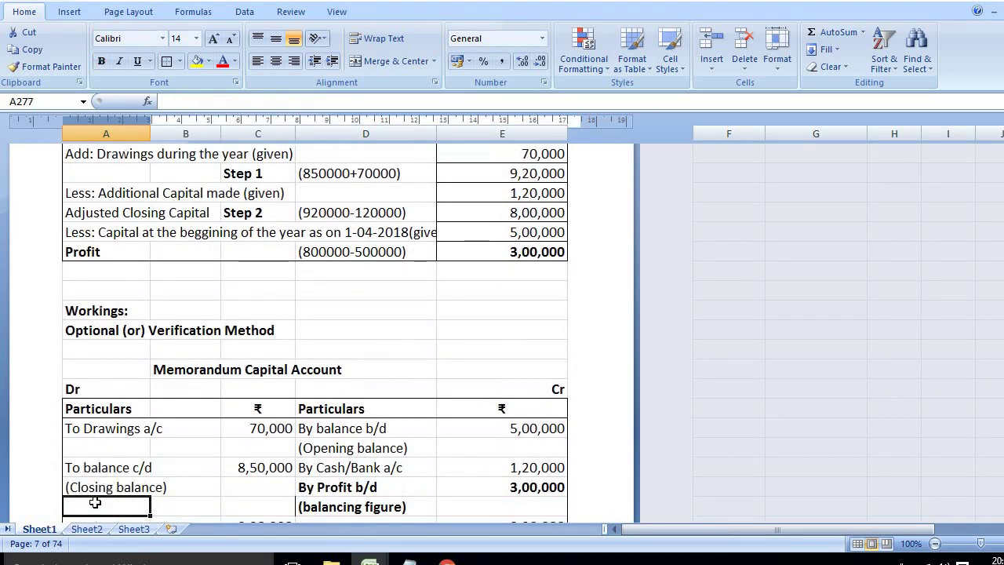
{"action": "left_click", "coordinate": [317, 428]}
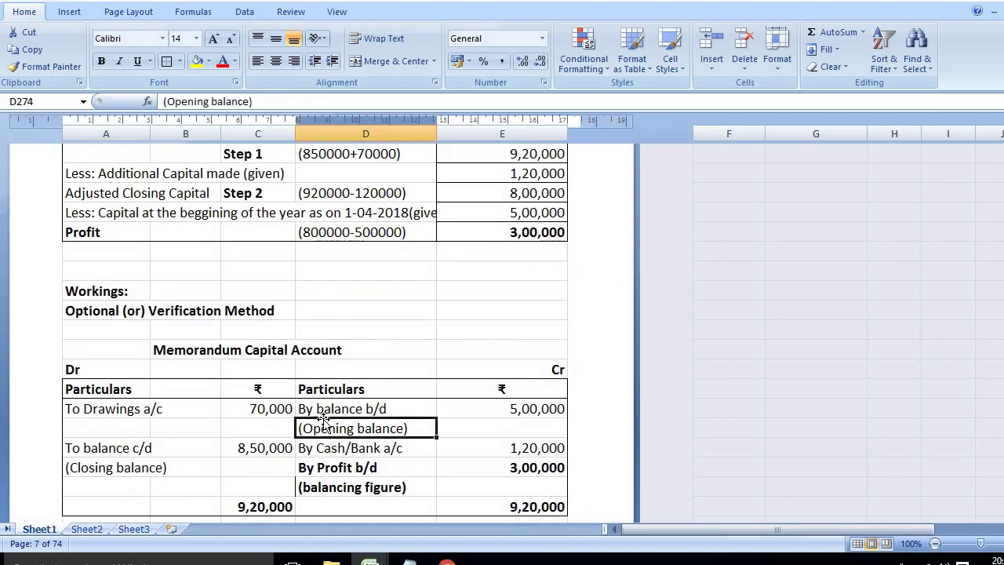
{"action": "left_click", "coordinate": [330, 408]}
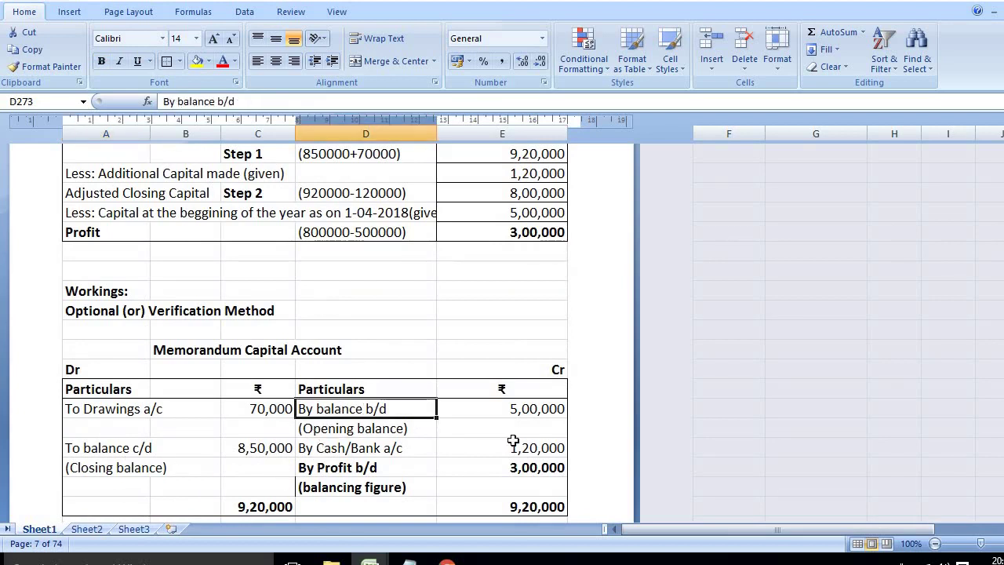
{"action": "left_click", "coordinate": [524, 412]}
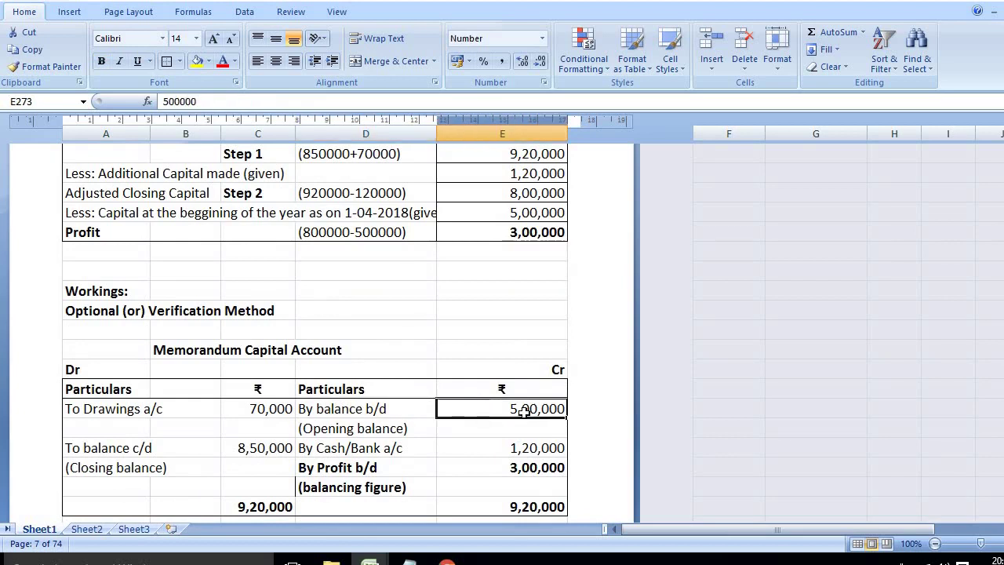
{"action": "left_click", "coordinate": [509, 450]}
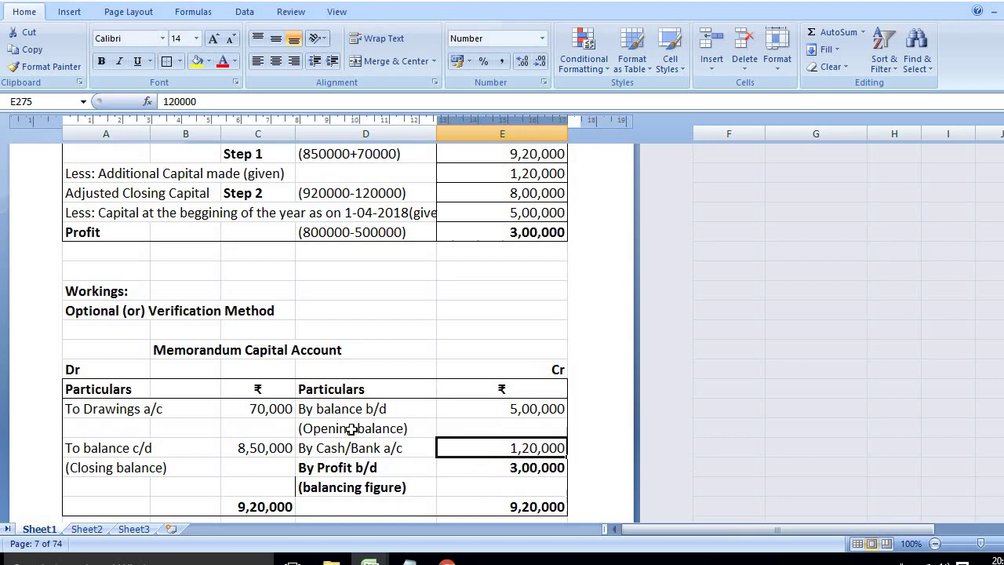
Step: Verify drawings 70,000, closing balance 8,50,000, 9,20,000 totals and the balancing profit of 3,00,000
{"action": "left_click", "coordinate": [243, 408]}
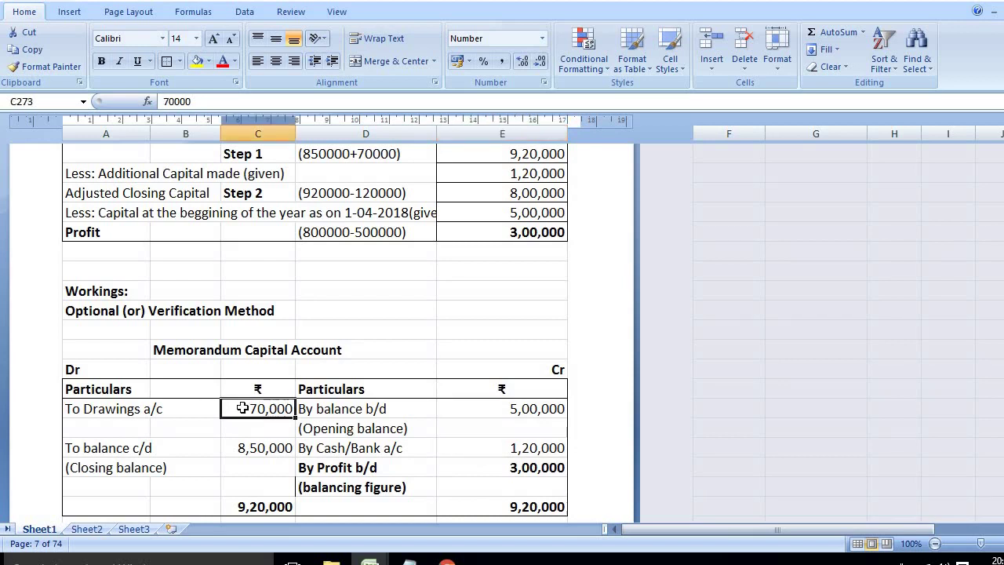
{"action": "left_click", "coordinate": [269, 448]}
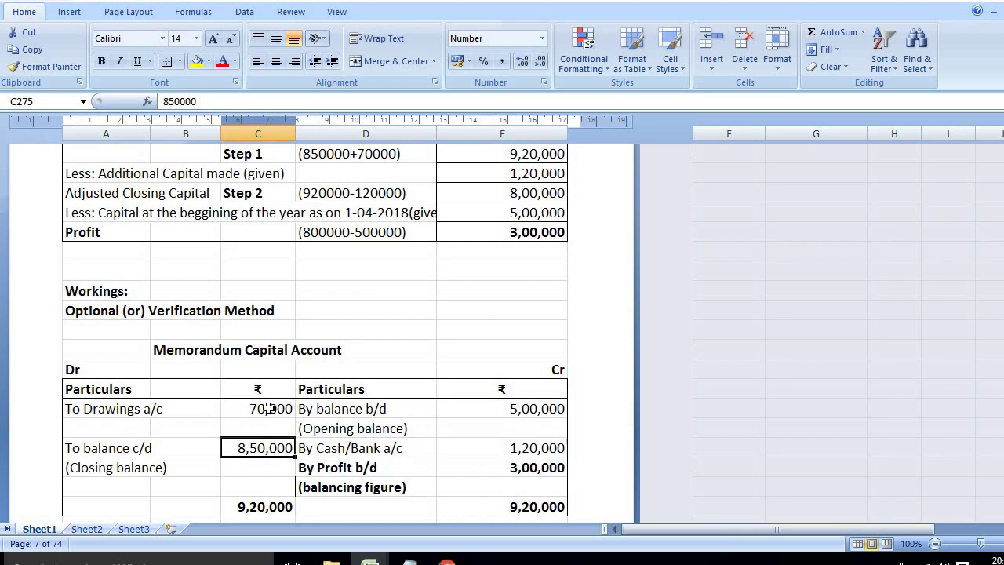
{"action": "left_click", "coordinate": [268, 408]}
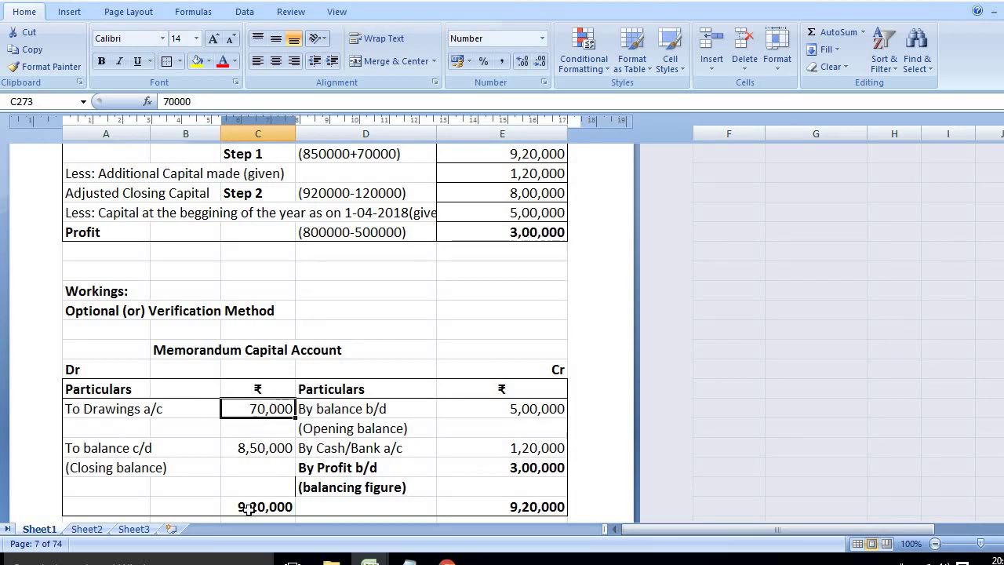
{"action": "left_click", "coordinate": [247, 509]}
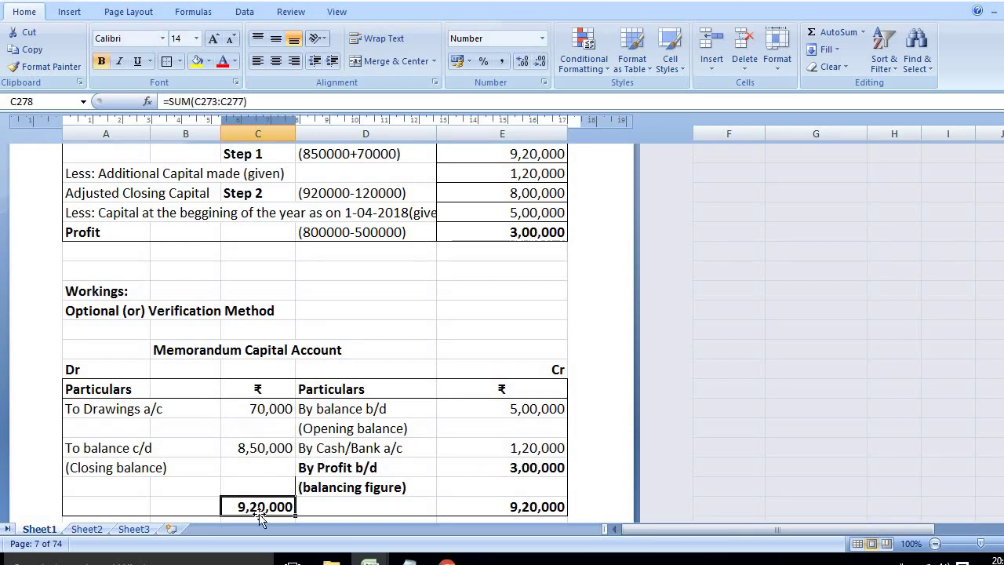
{"action": "left_click", "coordinate": [516, 411]}
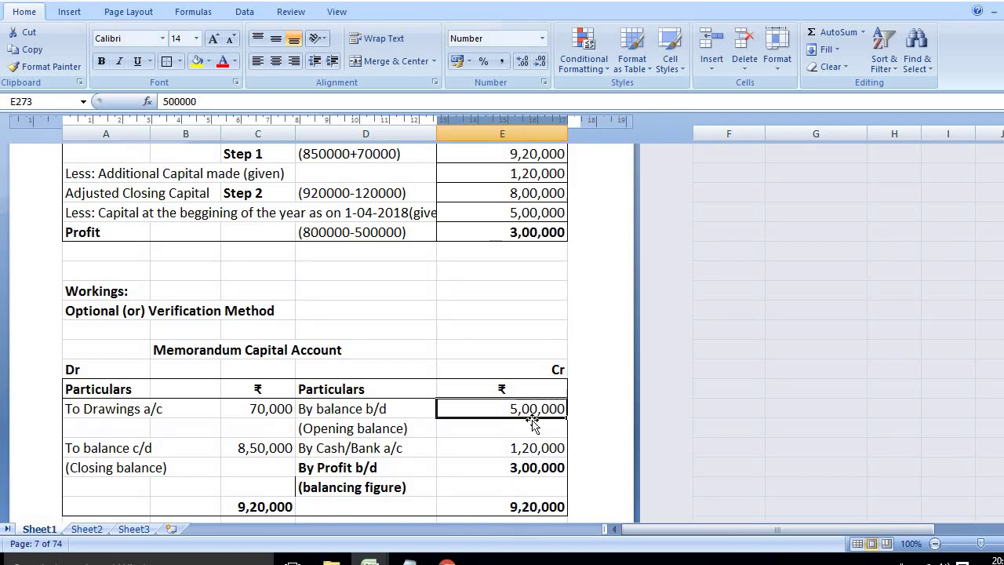
{"action": "left_click", "coordinate": [523, 469]}
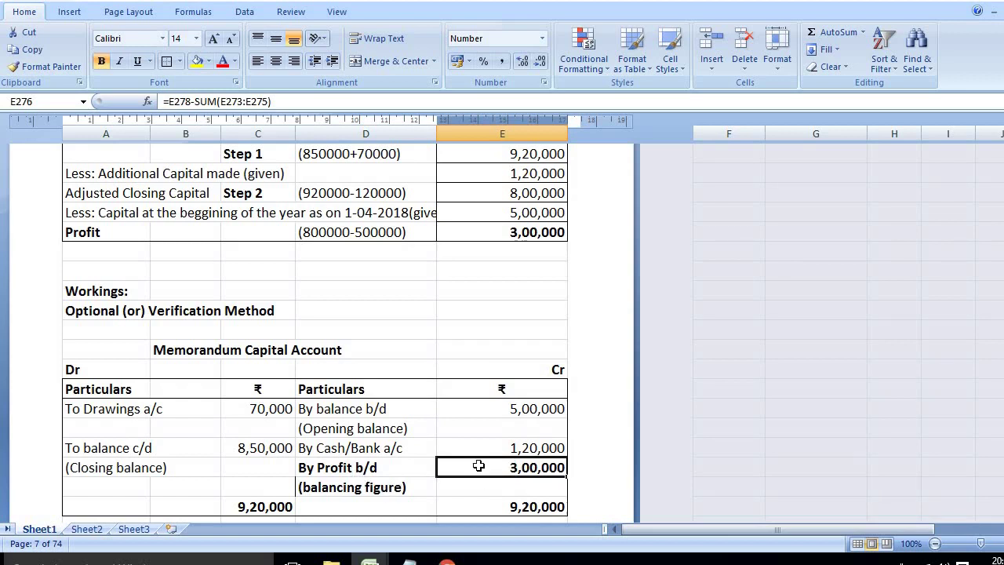
{"action": "left_click", "coordinate": [468, 228]}
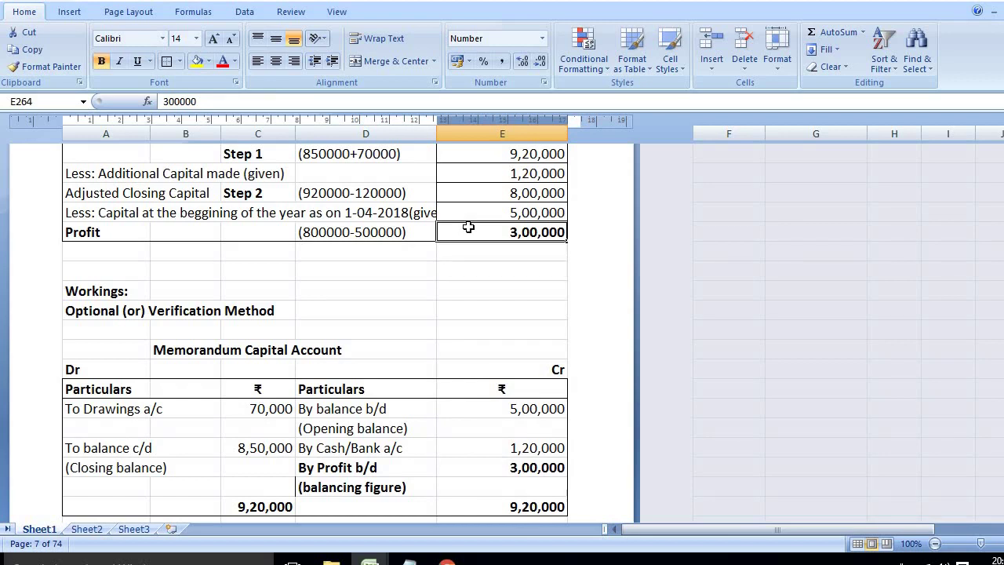